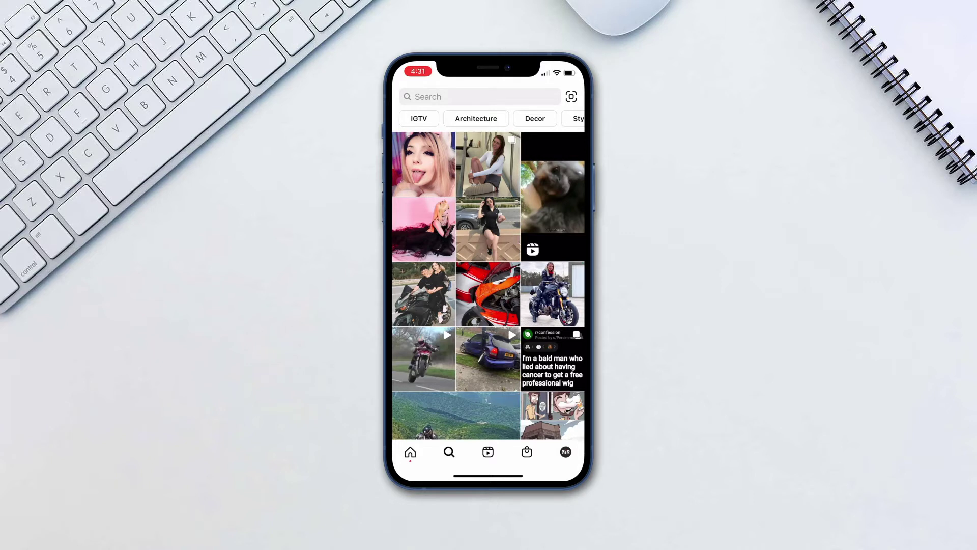
- Link Facebook via Settings > Account > Sharing to Other Apps, allowing Instagram access
click(565, 451)
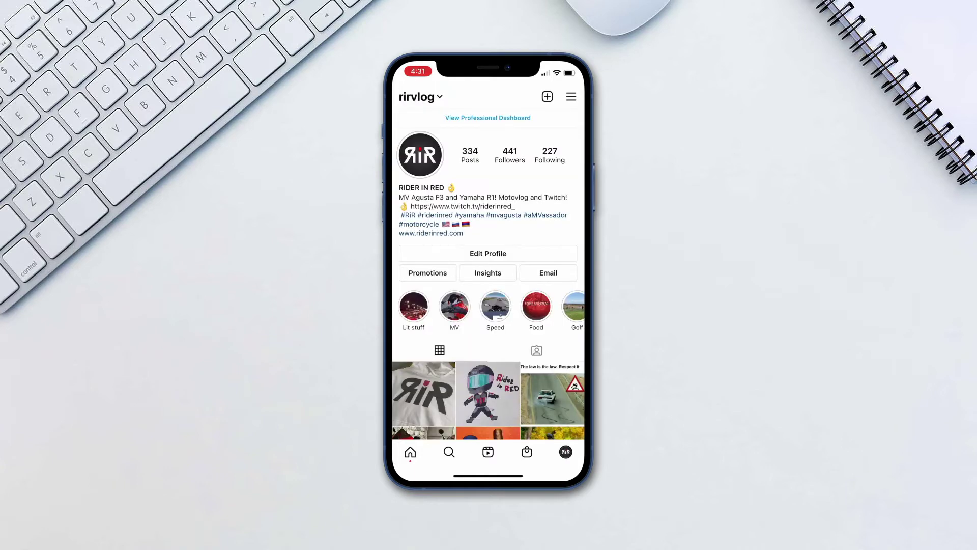
click(572, 96)
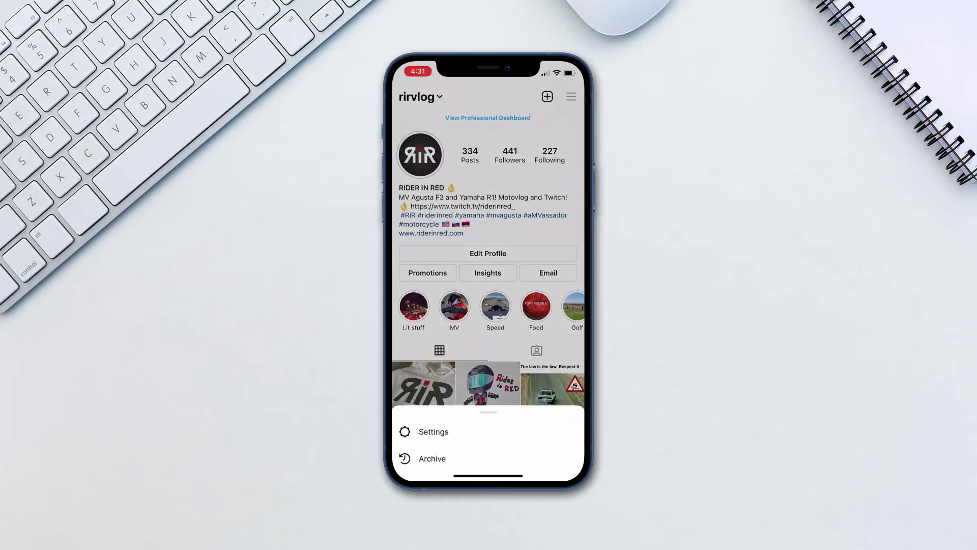
click(434, 235)
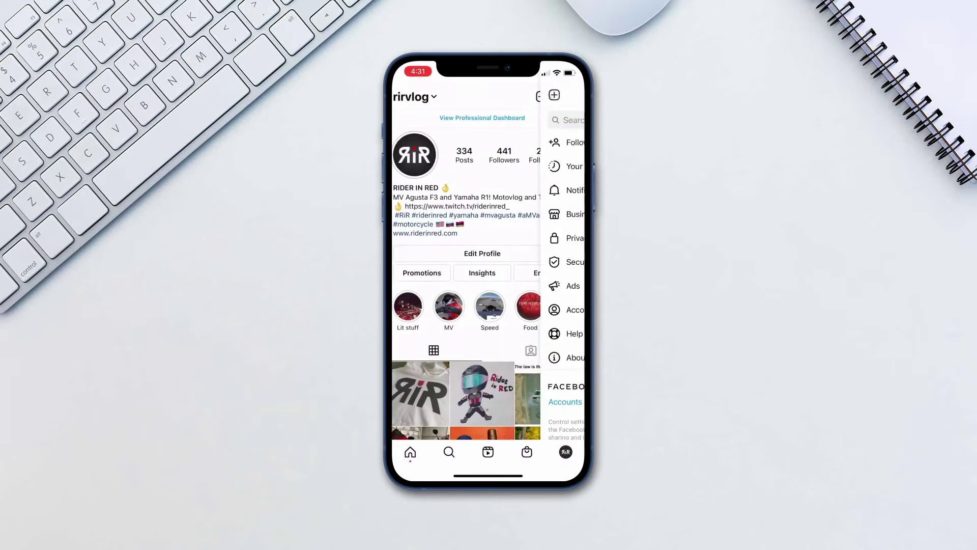
click(431, 310)
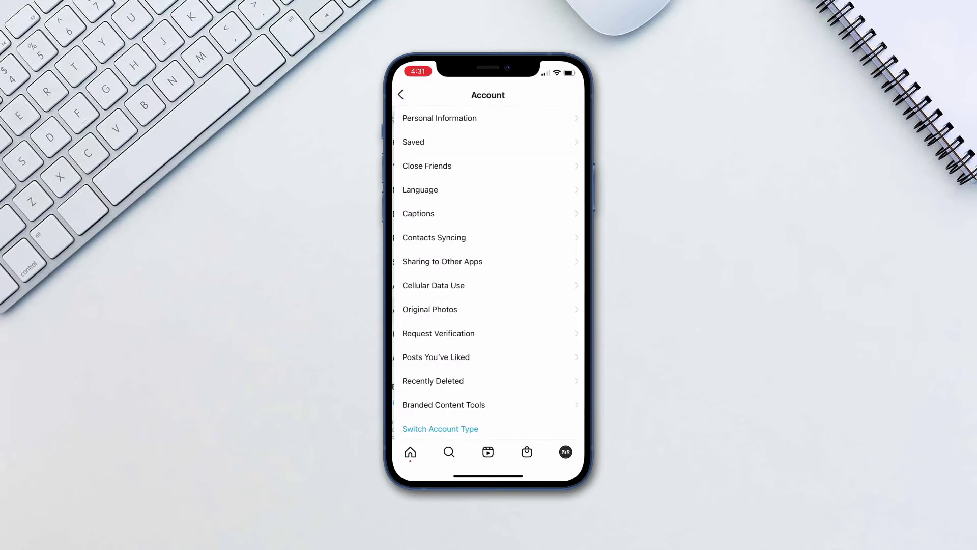
click(440, 261)
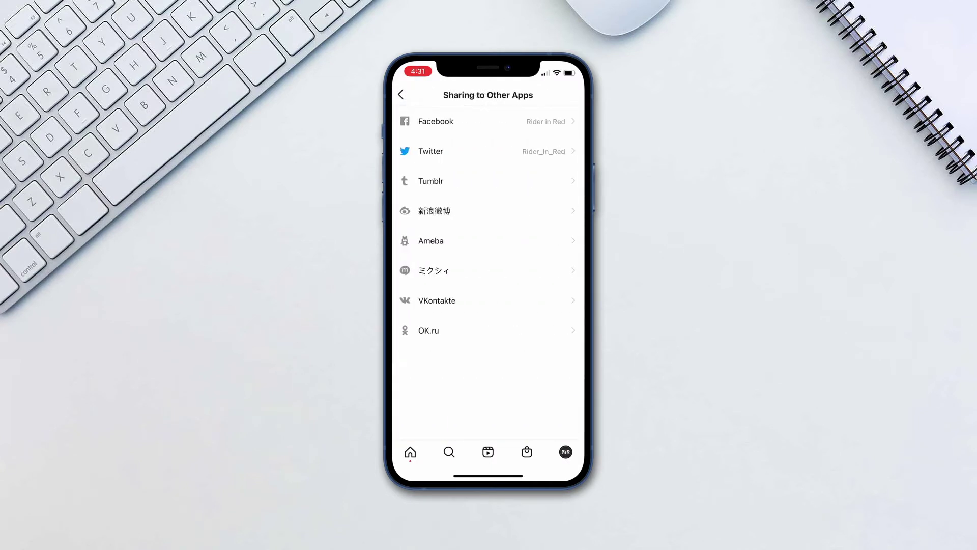
click(436, 121)
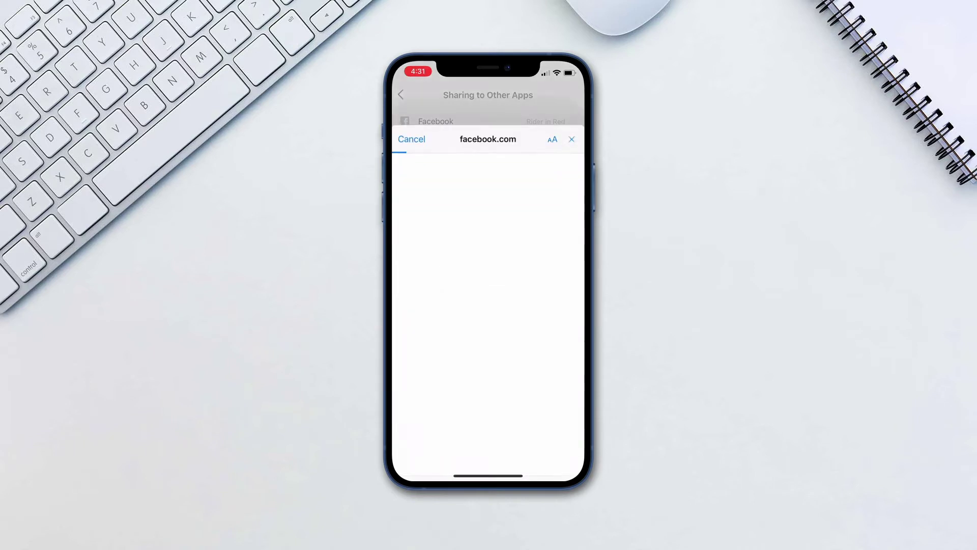
click(488, 256)
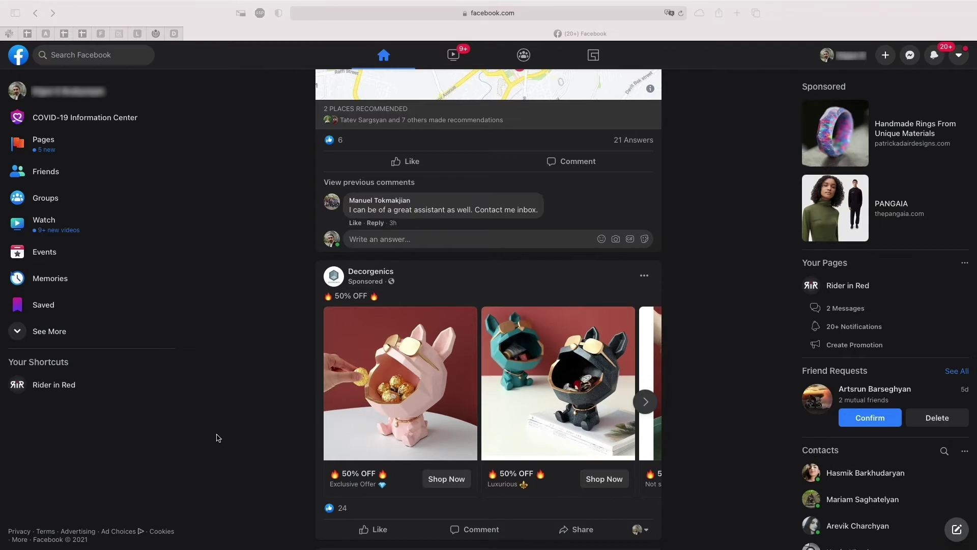
- Open the Pages you manage list from Facebook's sidebar
click(30, 145)
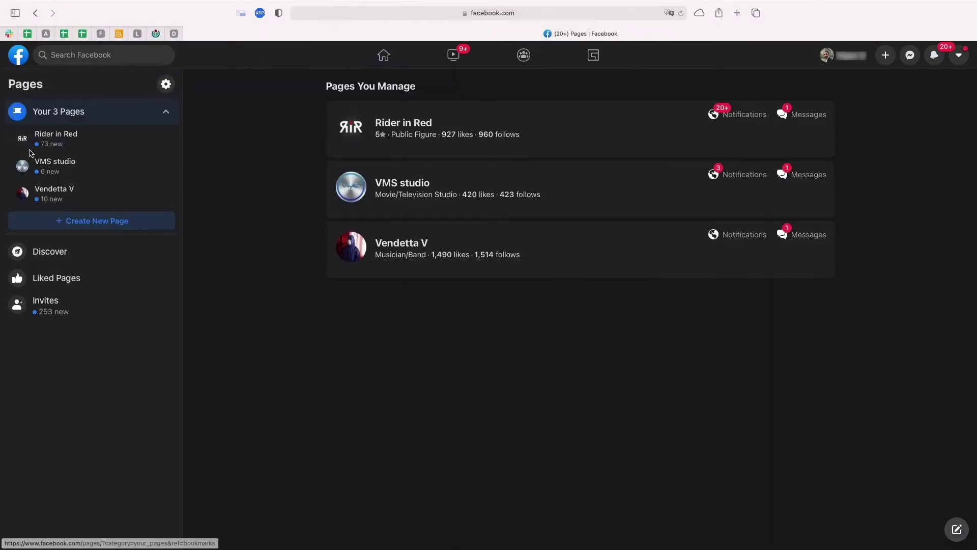
- Open the Rider in Red page's settings and show its Instagram connection section
click(429, 122)
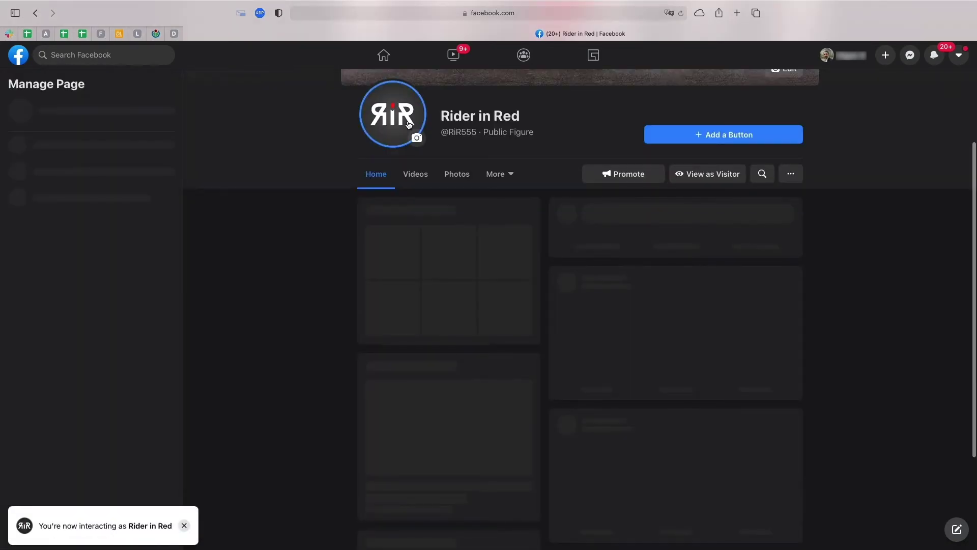
click(58, 483)
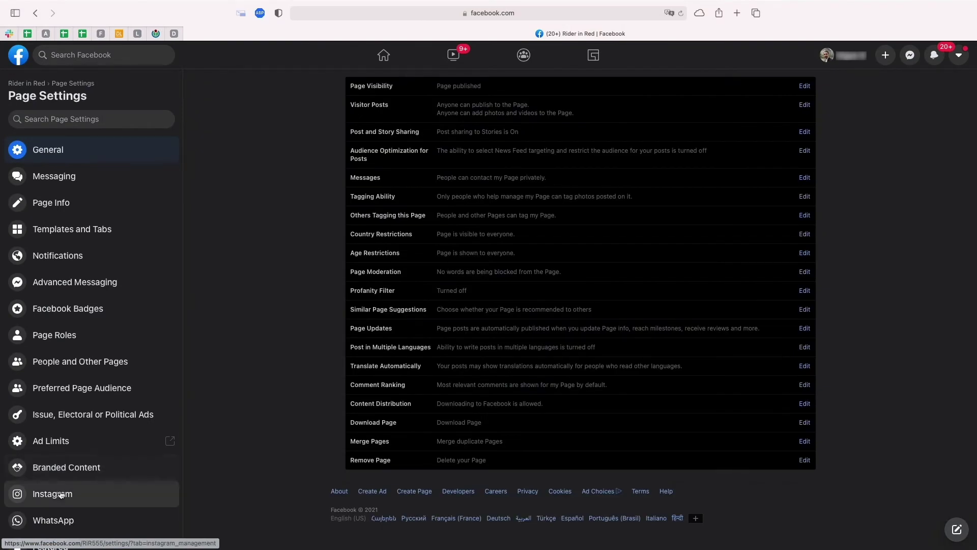
click(61, 497)
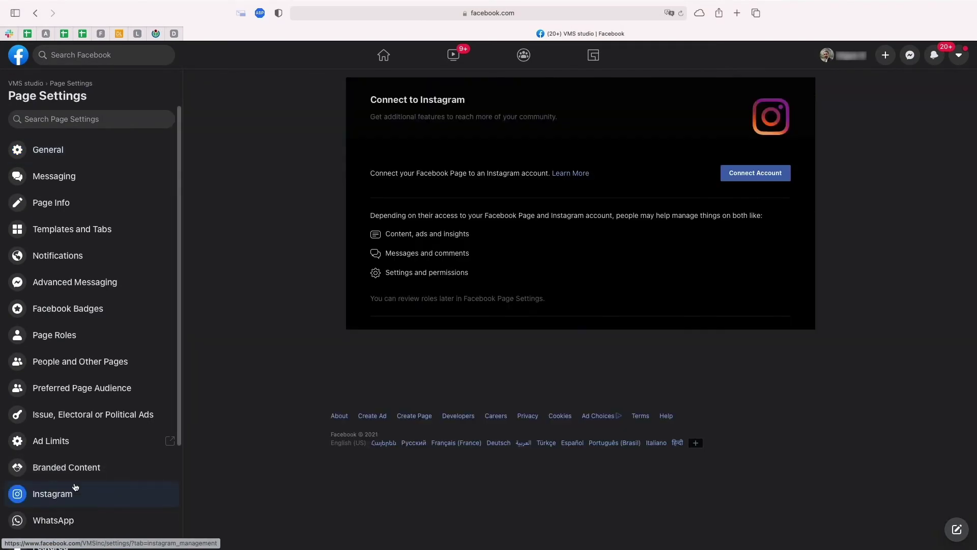